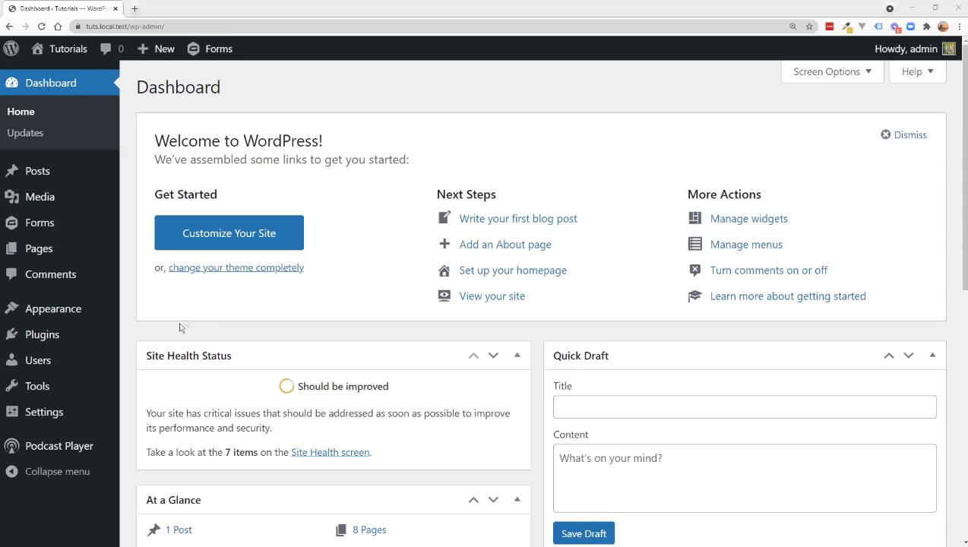
# Step: Search for "updraft" among the plugins available to add to the site
pyautogui.moveTo(94, 364)
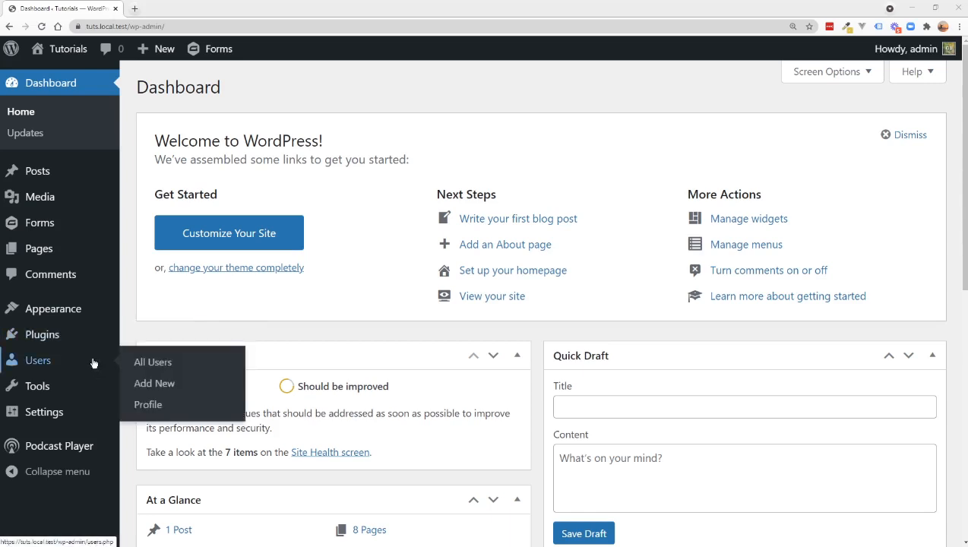
pyautogui.moveTo(91, 339)
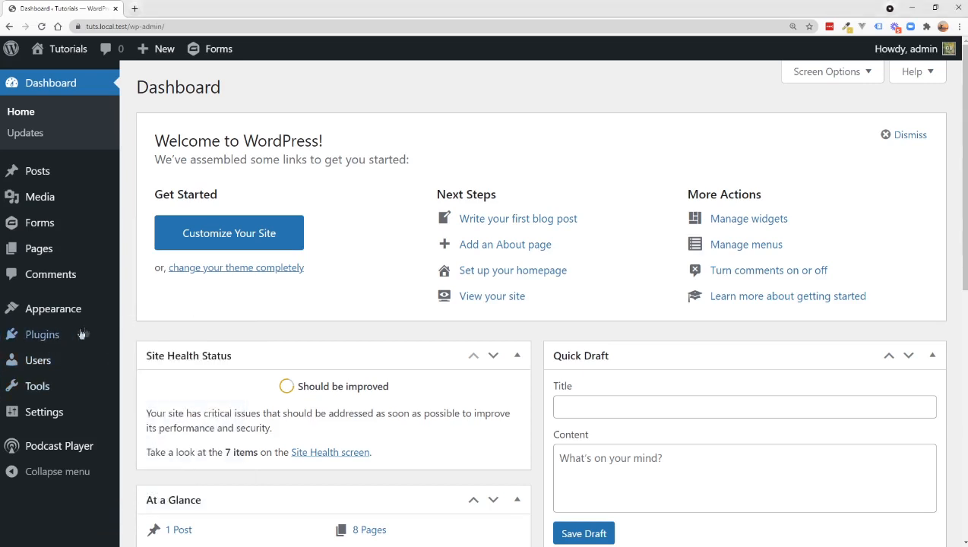
pyautogui.click(165, 361)
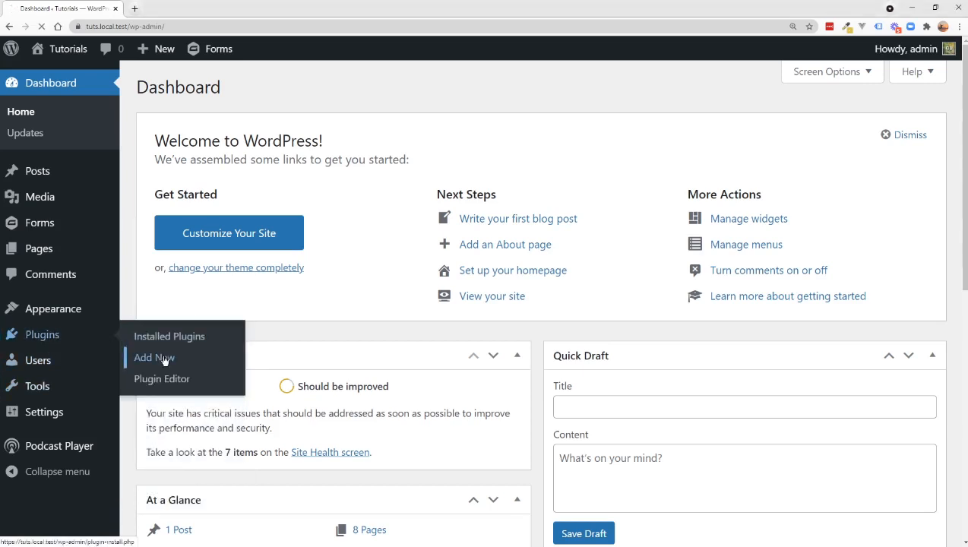
pyautogui.click(822, 142)
pyautogui.write('u')
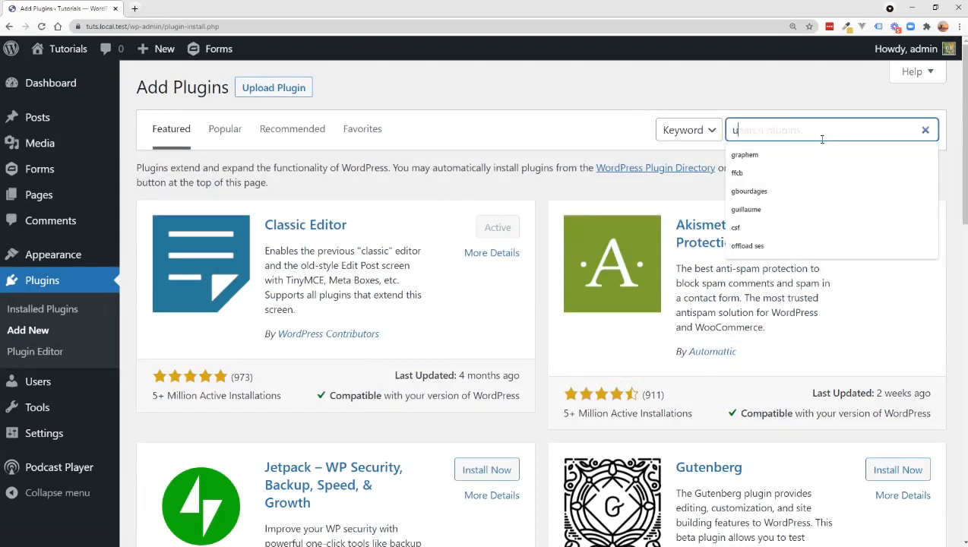
pyautogui.write('pdraft')
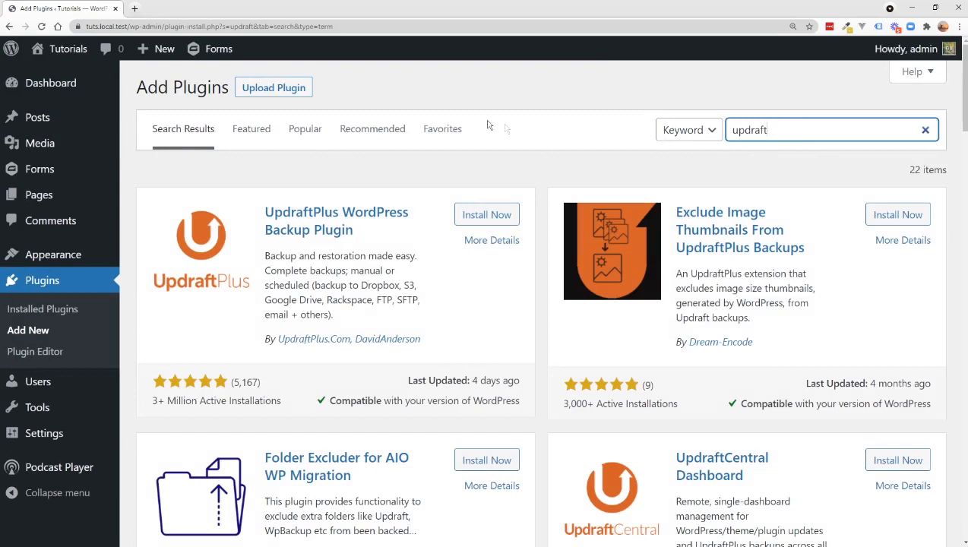
# Step: Install and activate the UpdraftPlus WordPress Backup Plugin
pyautogui.click(260, 215)
pyautogui.moveTo(260, 214); pyautogui.dragTo(399, 229)
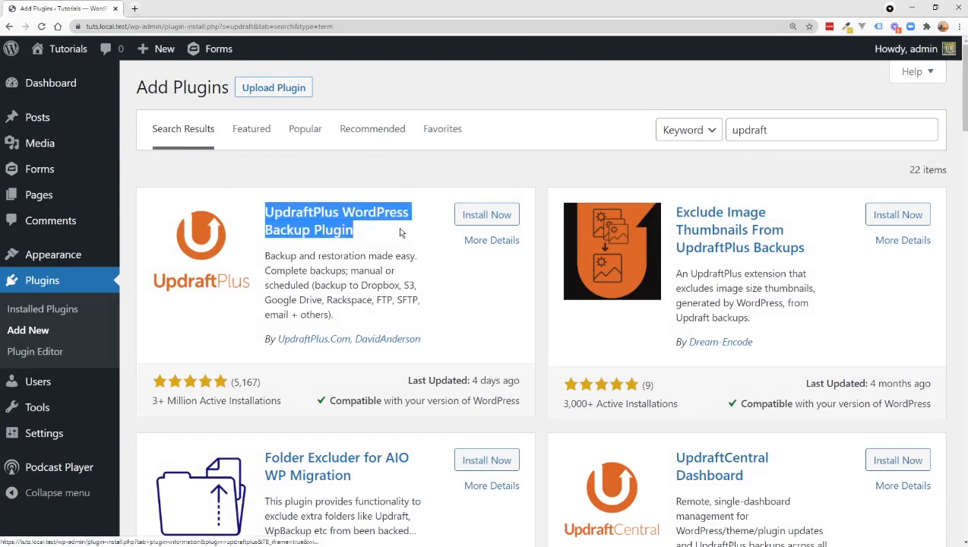
pyautogui.click(399, 229)
pyautogui.click(498, 217)
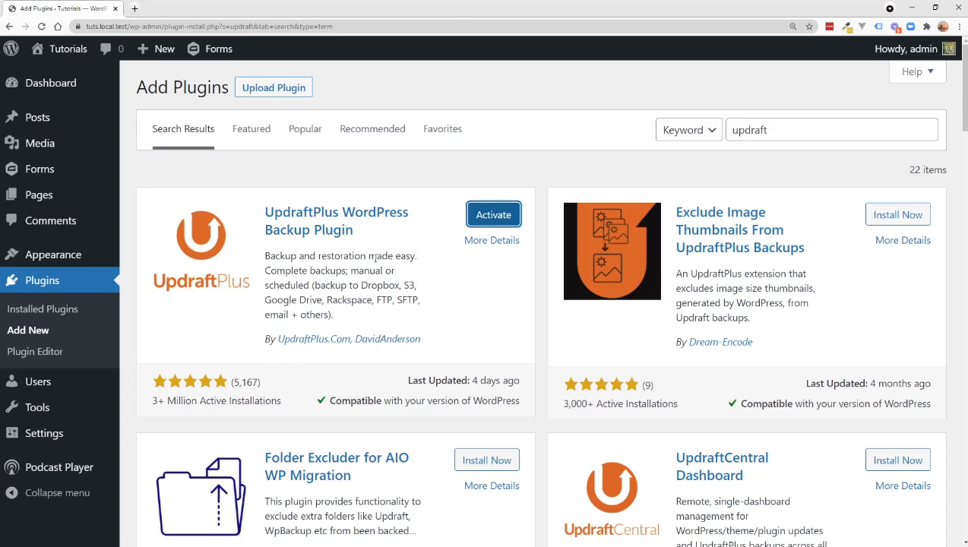
pyautogui.click(493, 219)
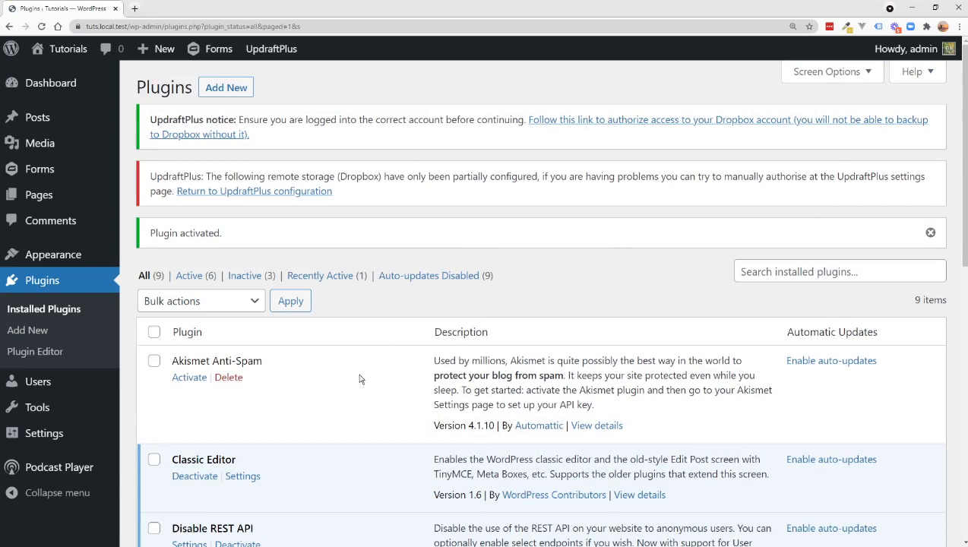
# Step: Open the UpdraftPlus Backups settings page and dismiss the Summer sale notice
pyautogui.scroll(-2, 357, 380)
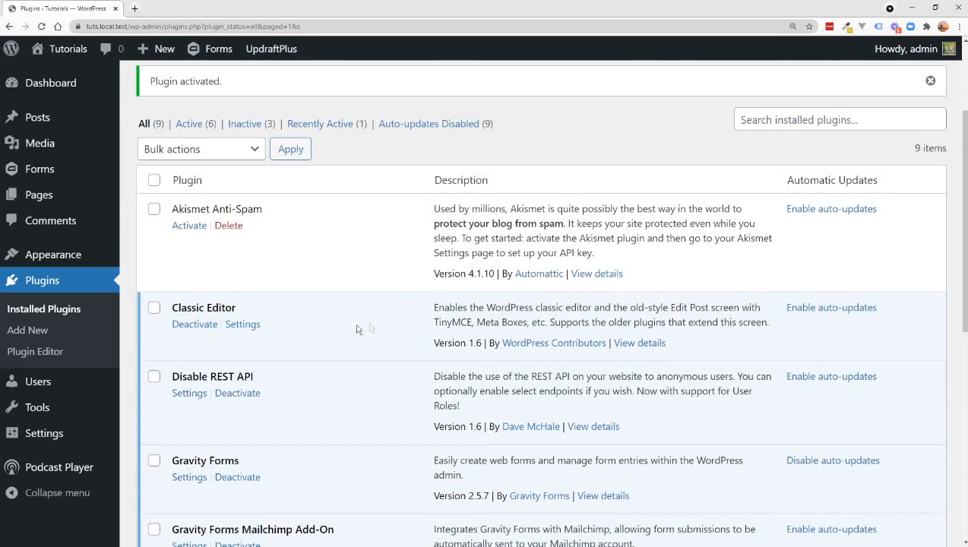
pyautogui.moveTo(76, 435)
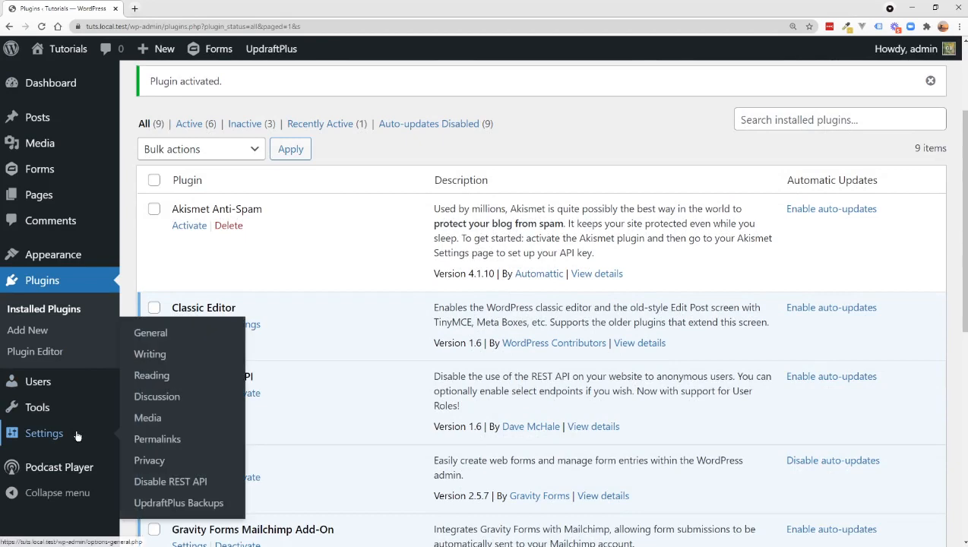
pyautogui.click(168, 504)
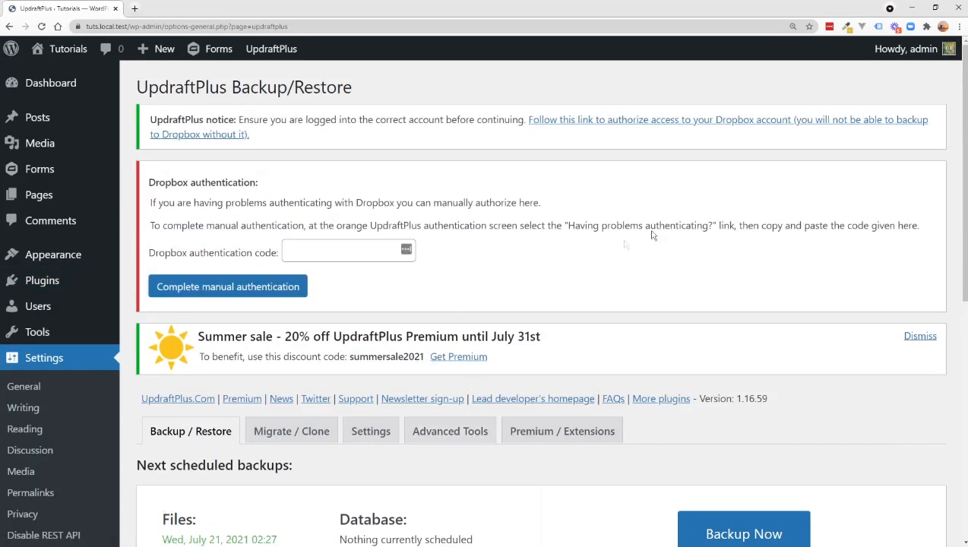
pyautogui.scroll(-1, 752, 313)
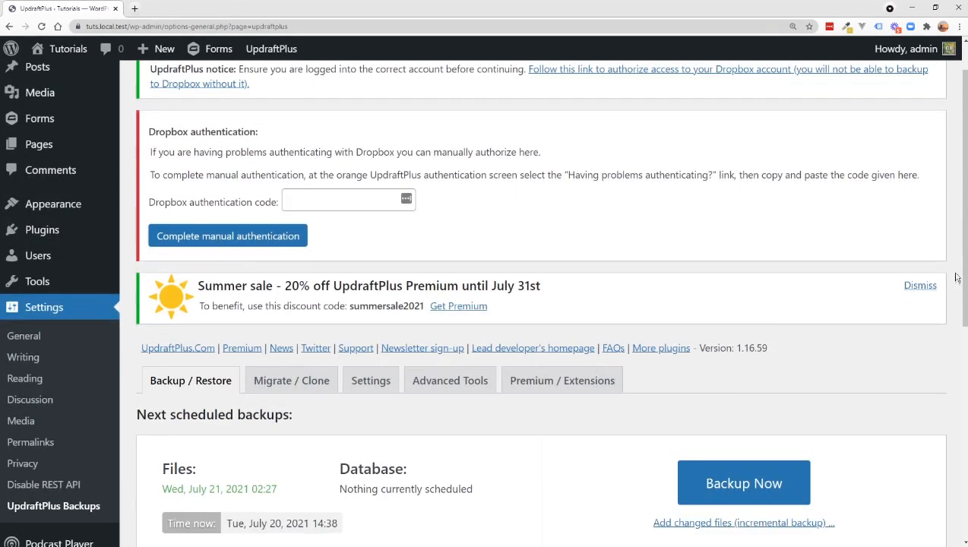
pyautogui.click(923, 282)
pyautogui.scroll(-3, 623, 324)
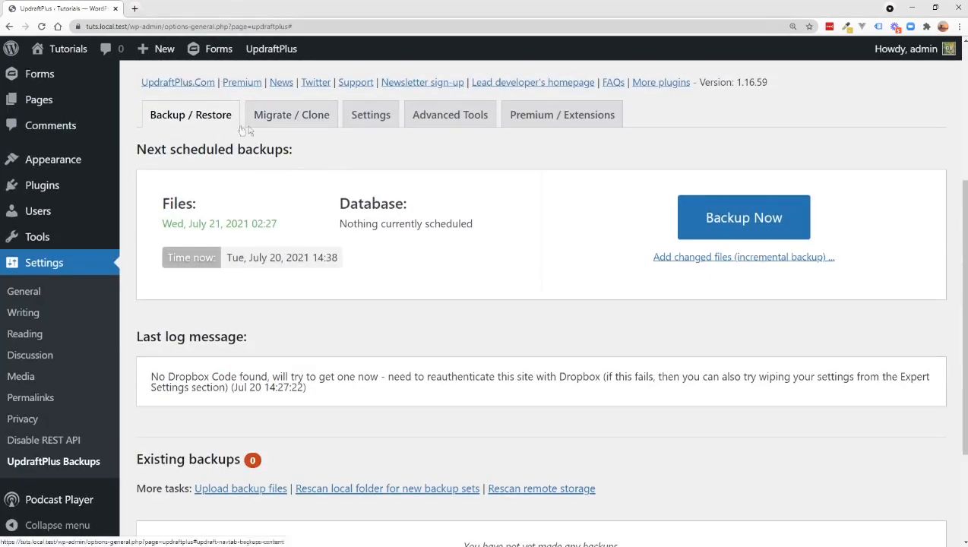
# Step: Run a new backup of the database and files without sending it to remote storage, and close the completion notice
pyautogui.click(735, 219)
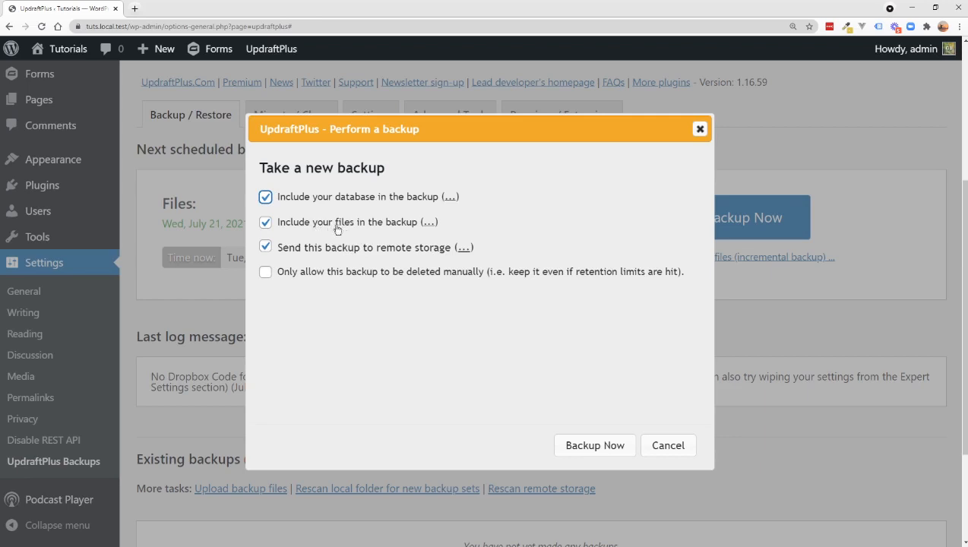
pyautogui.click(272, 246)
pyautogui.click(616, 447)
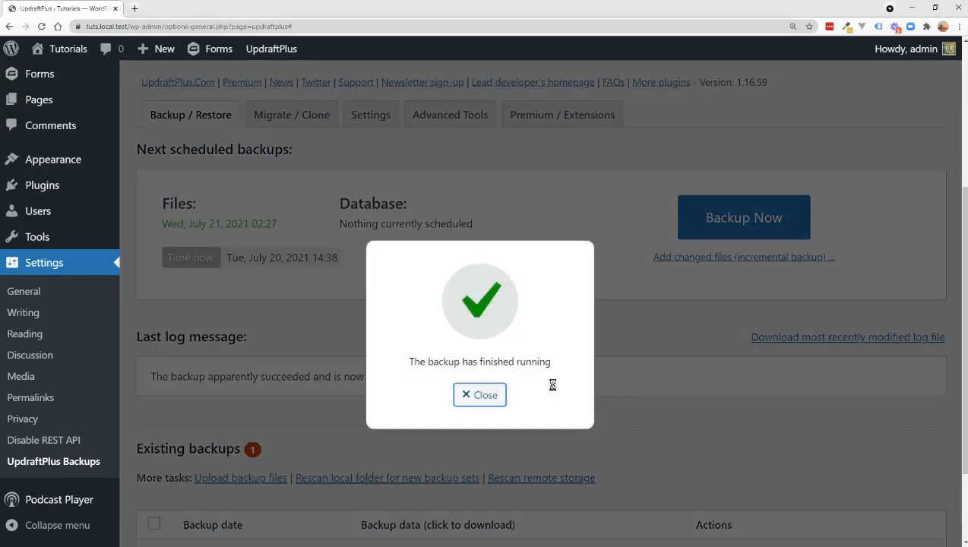
pyautogui.click(472, 393)
# Step: Prepare the Database and Plugins archives of the Jul 20, 2021 14:39 backup for downloading to the computer
pyautogui.scroll(-2, 472, 411)
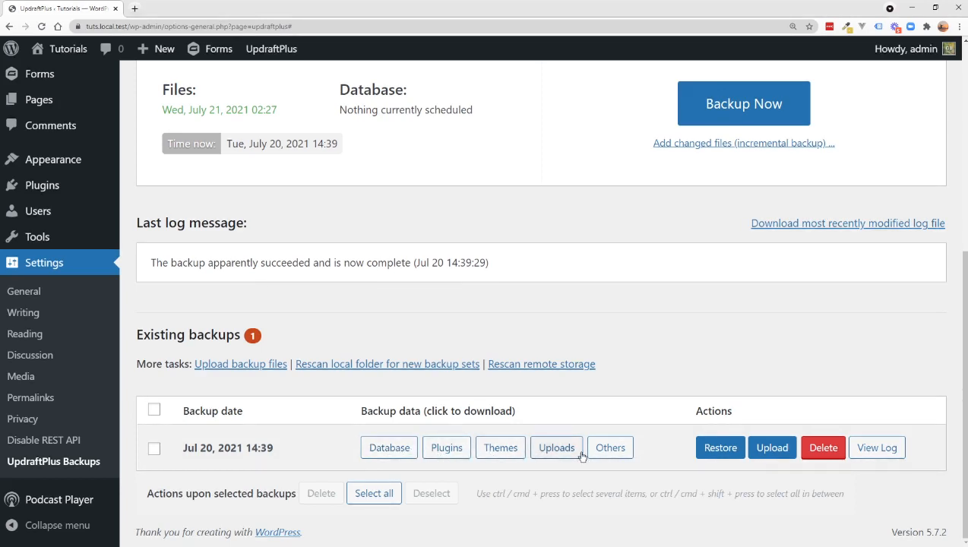
pyautogui.click(389, 447)
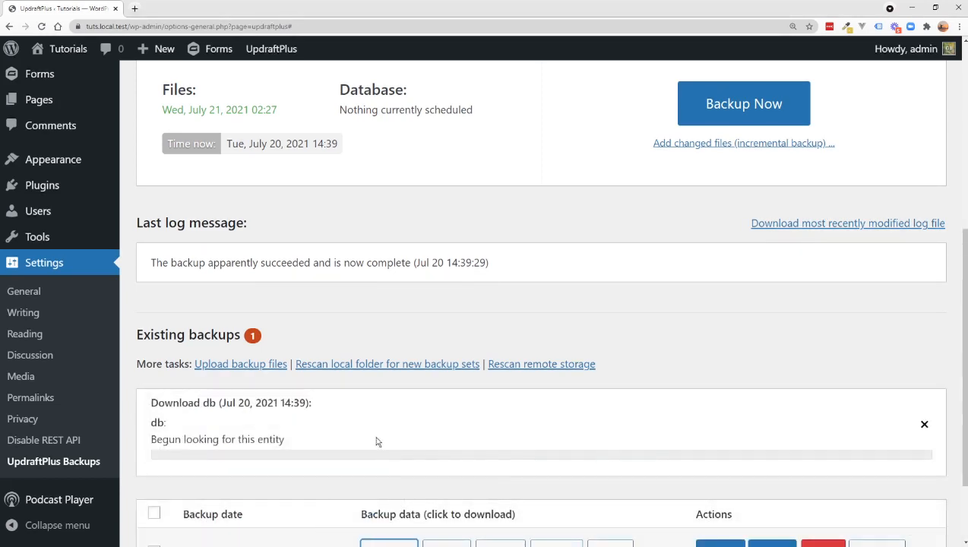
pyautogui.scroll(-2, 359, 447)
pyautogui.click(315, 351)
pyautogui.click(478, 368)
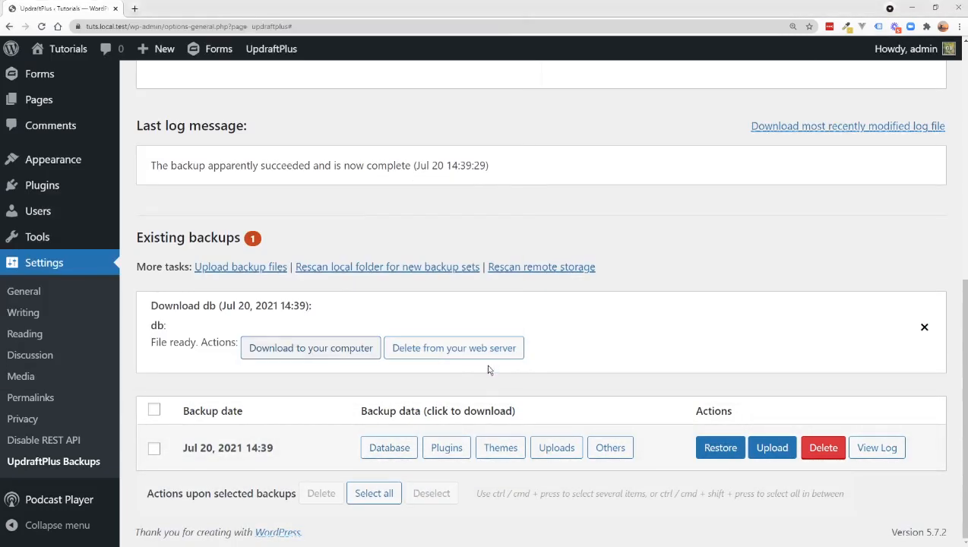
pyautogui.click(450, 448)
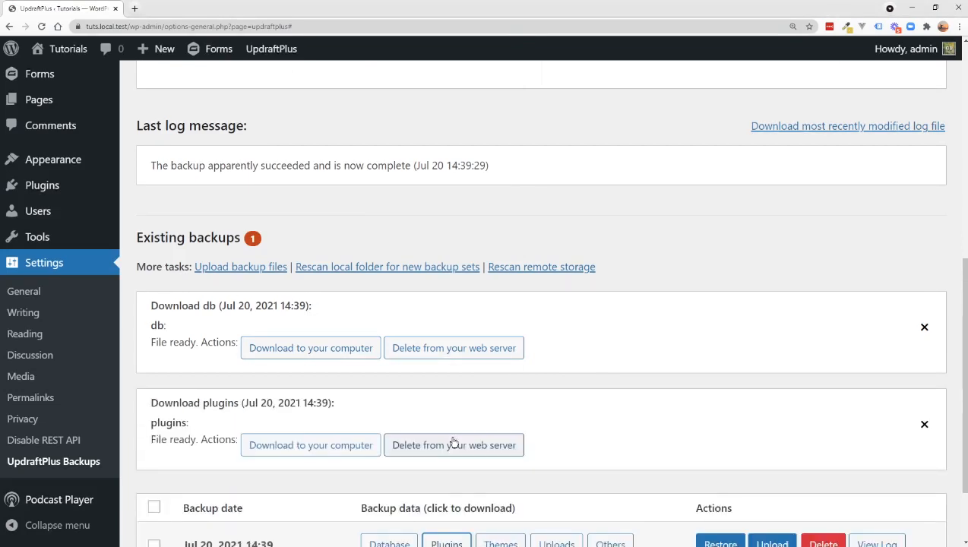
pyautogui.scroll(-2, 448, 444)
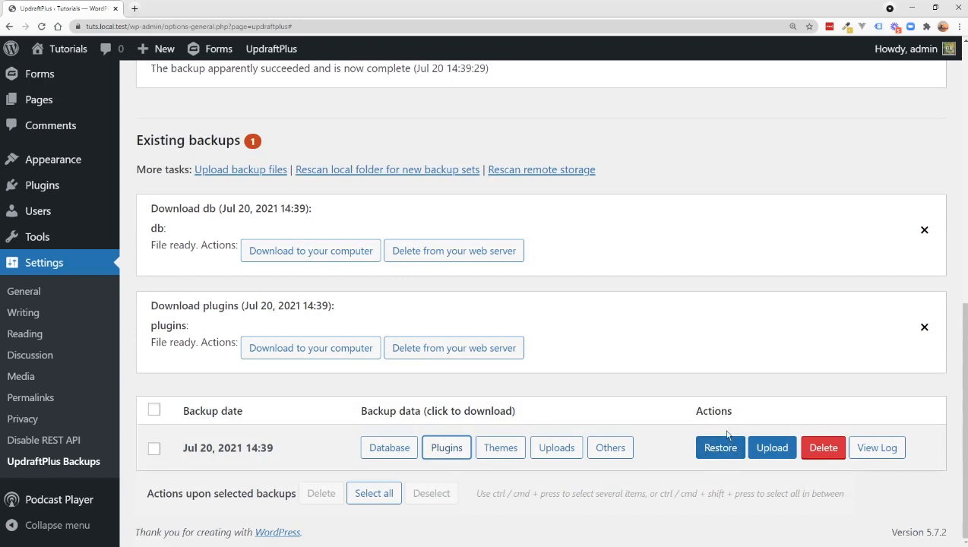
# Step: Restore Plugins, Themes, Uploads, Others and Database from the Jul 20, 2021 14:39 backup and return to the UpdraftPlus configuration
pyautogui.click(709, 451)
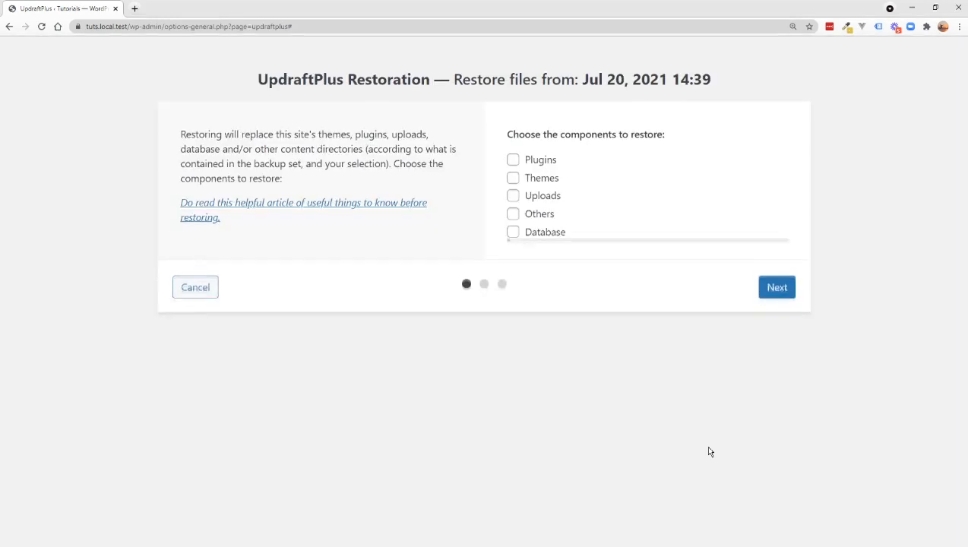
pyautogui.click(513, 159)
pyautogui.click(513, 178)
pyautogui.click(513, 196)
pyautogui.click(513, 214)
pyautogui.click(513, 232)
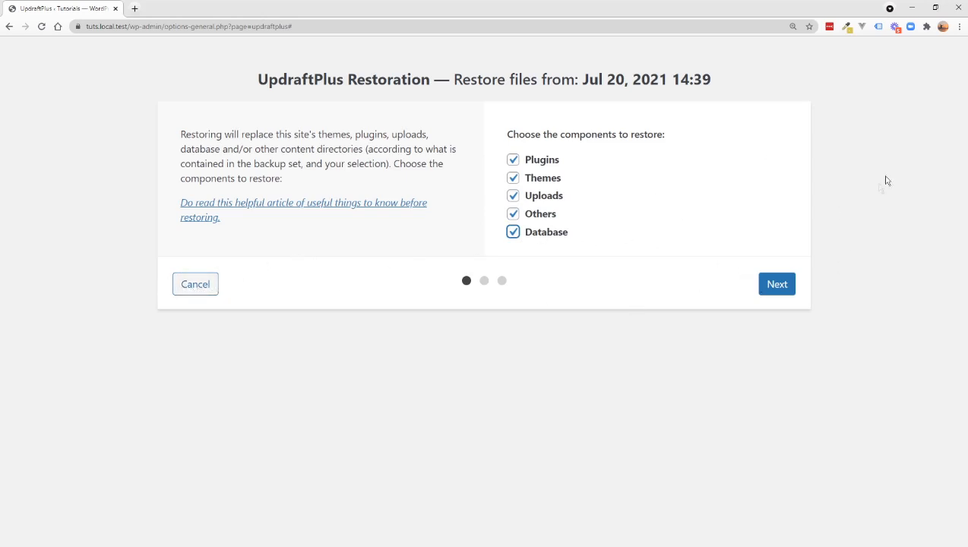
pyautogui.click(781, 289)
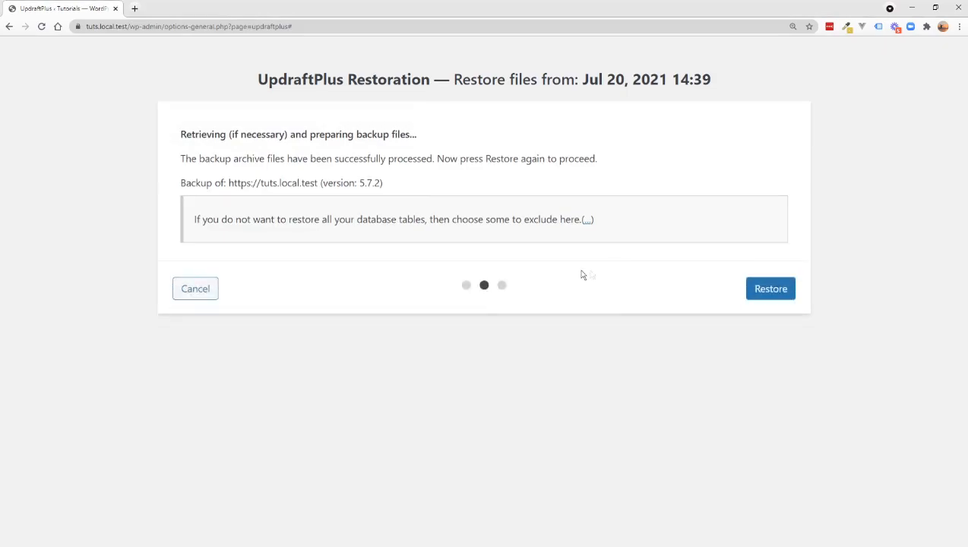
pyautogui.click(773, 289)
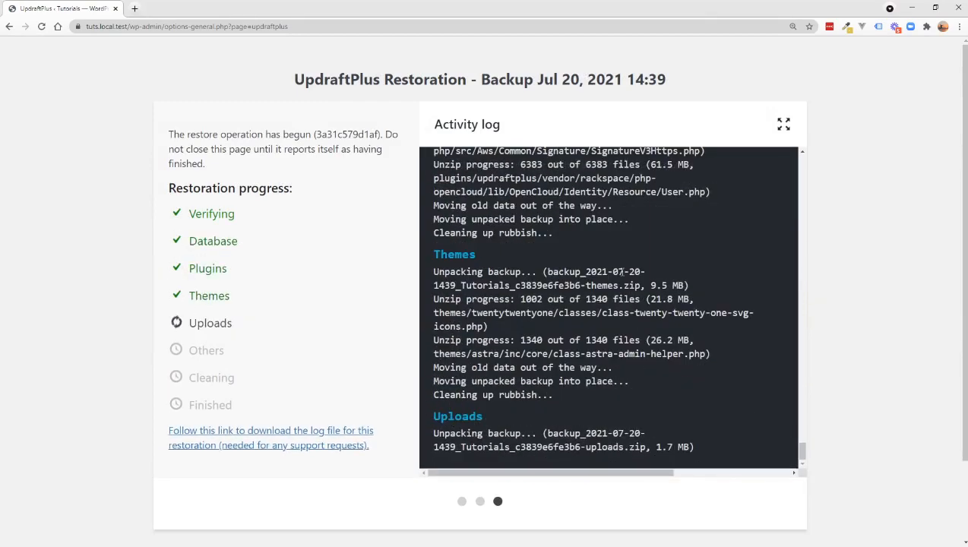
pyautogui.click(298, 254)
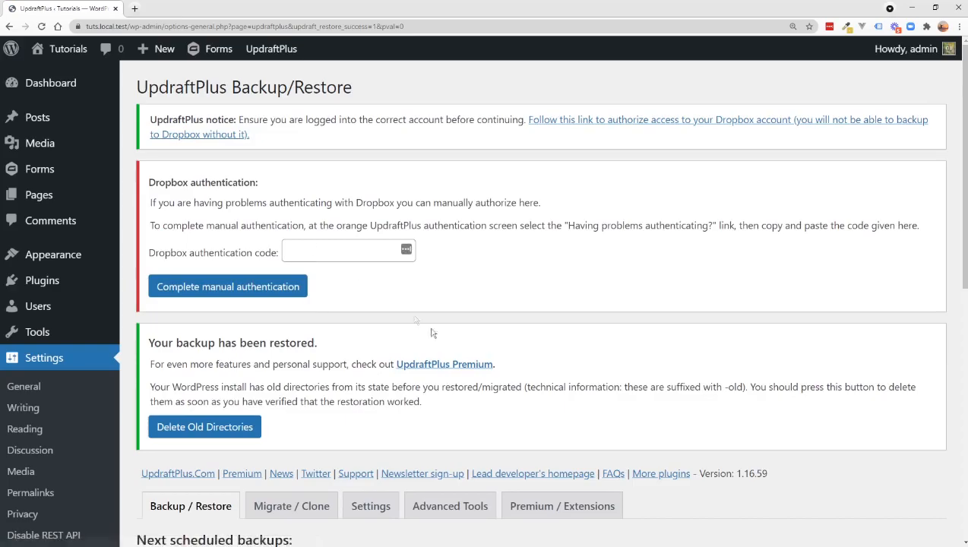
# Step: Open the UpdraftPlus plugin's own settings at the files and database backup schedules
pyautogui.scroll(-7, 422, 350)
pyautogui.scroll(2, 419, 345)
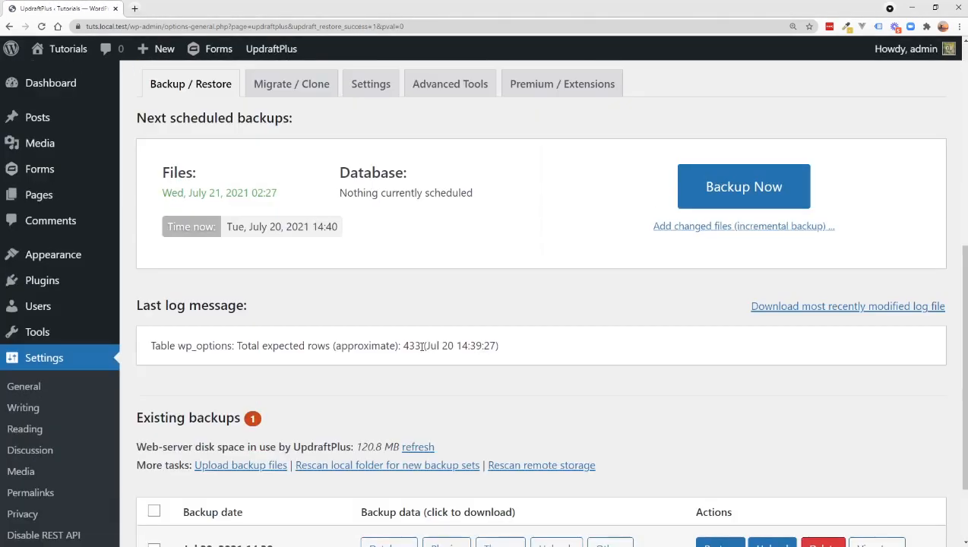
pyautogui.scroll(-1, 510, 357)
pyautogui.scroll(3, 510, 363)
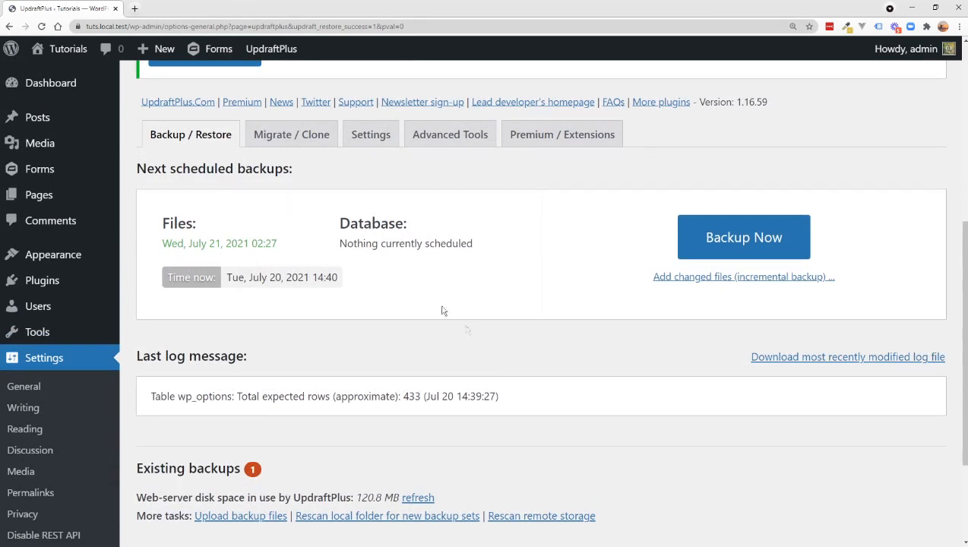
pyautogui.click(371, 134)
pyautogui.click(392, 182)
pyautogui.click(354, 196)
pyautogui.moveTo(130, 175); pyautogui.dragTo(281, 228)
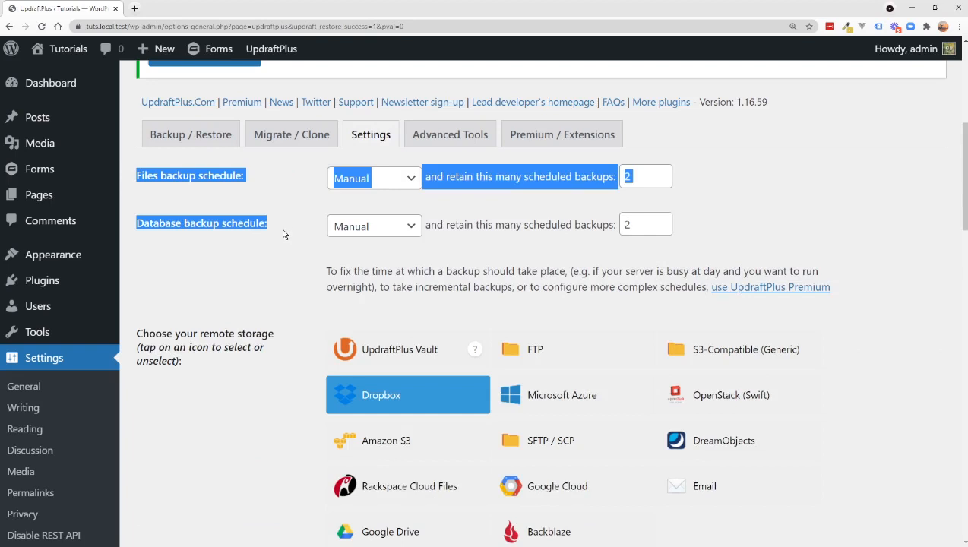
# Step: Set the files backup schedule to Weekly and retain 4 scheduled backups
pyautogui.click(388, 183)
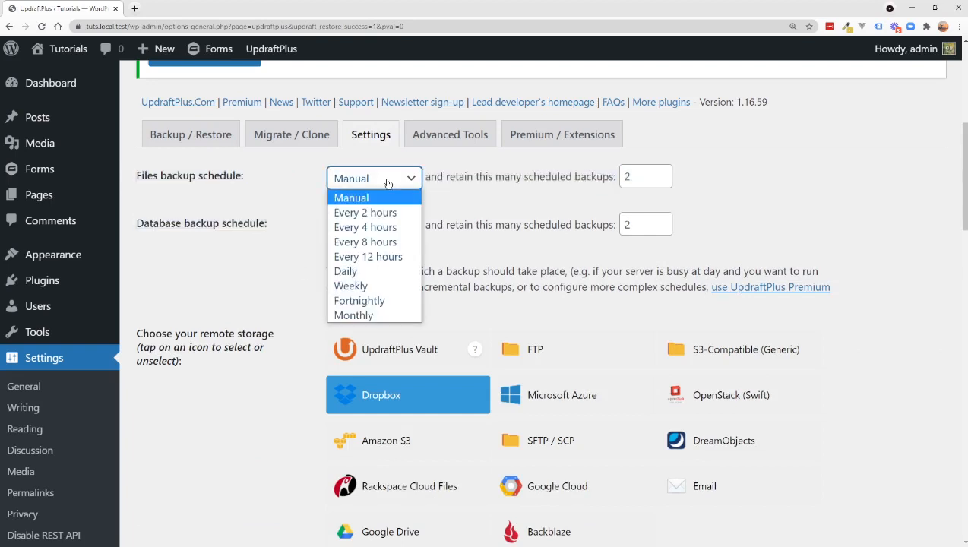
pyautogui.click(366, 286)
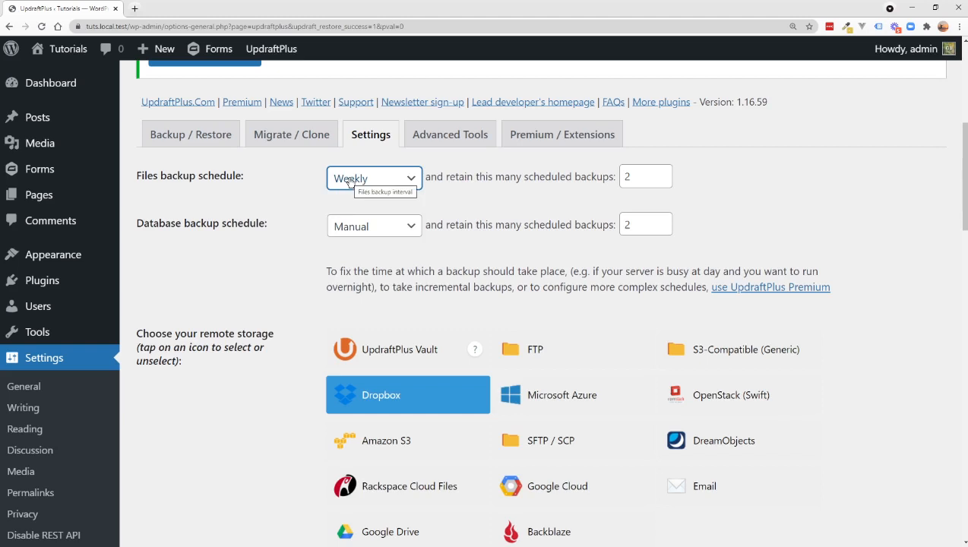
pyautogui.click(396, 176)
pyautogui.click(346, 282)
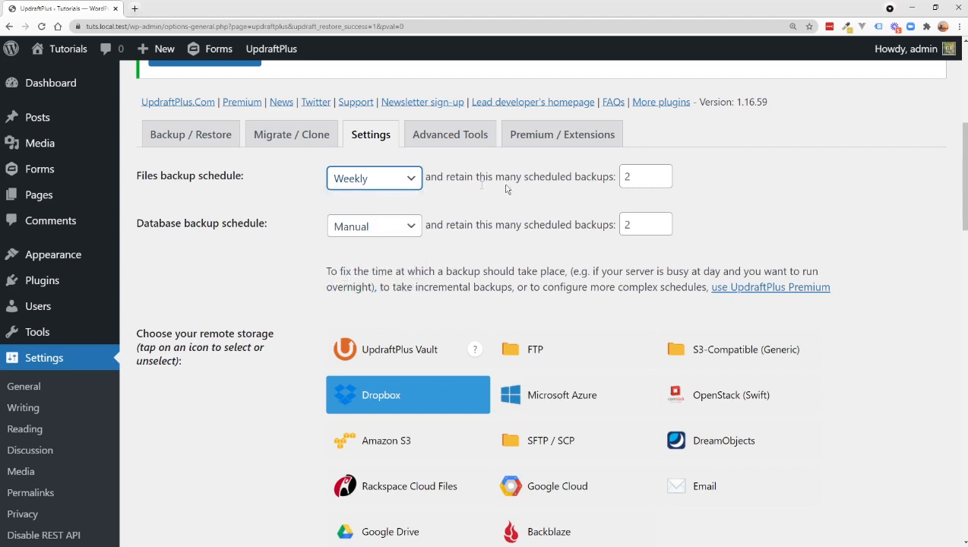
pyautogui.click(647, 173)
pyautogui.moveTo(647, 174); pyautogui.dragTo(628, 176)
pyautogui.write('4')
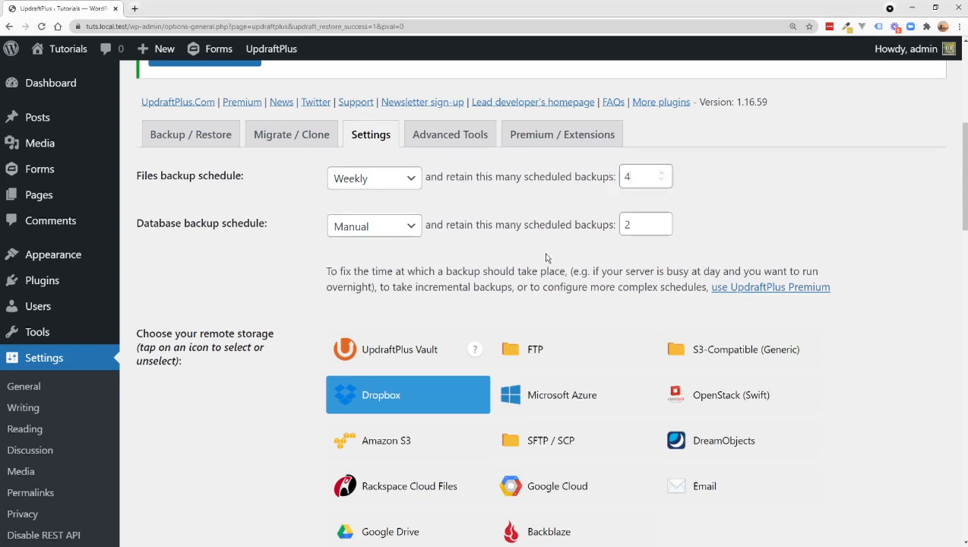
# Step: Set the database backup schedule to Daily and retain 30 scheduled backups
pyautogui.click(373, 225)
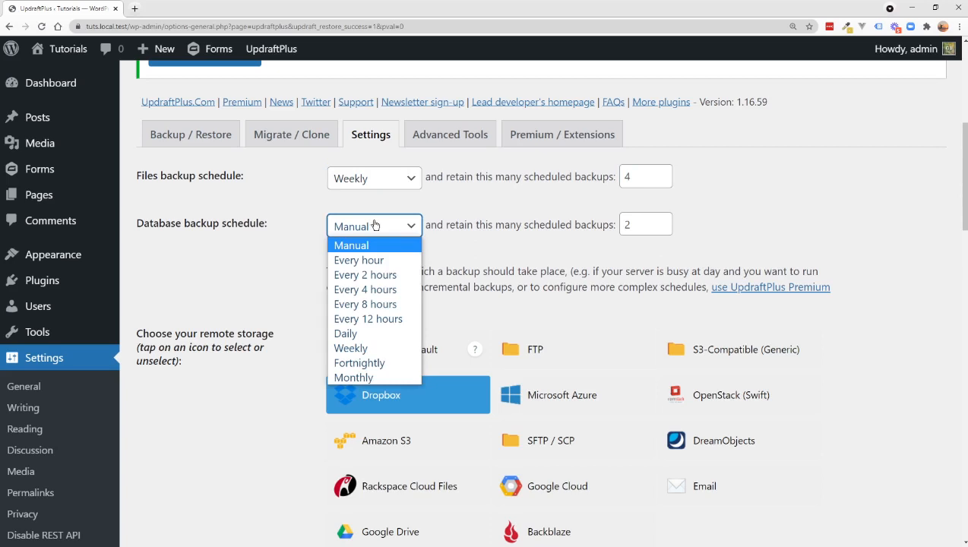
pyautogui.click(366, 334)
pyautogui.press('Tab')
pyautogui.write('30')
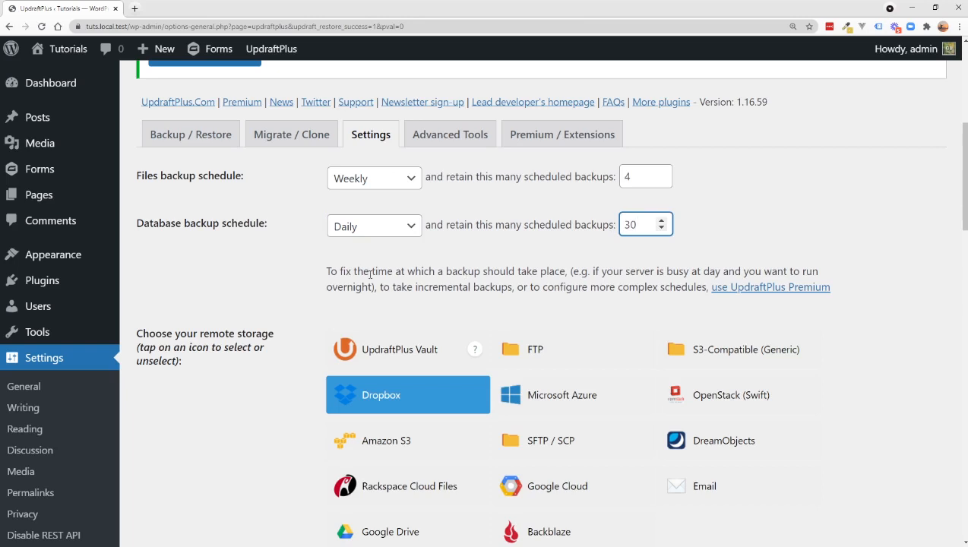
# Step: Keep the database backup schedule on Daily, save the UpdraftPlus settings and dismiss the remote storage authentication dialog
pyautogui.click(401, 227)
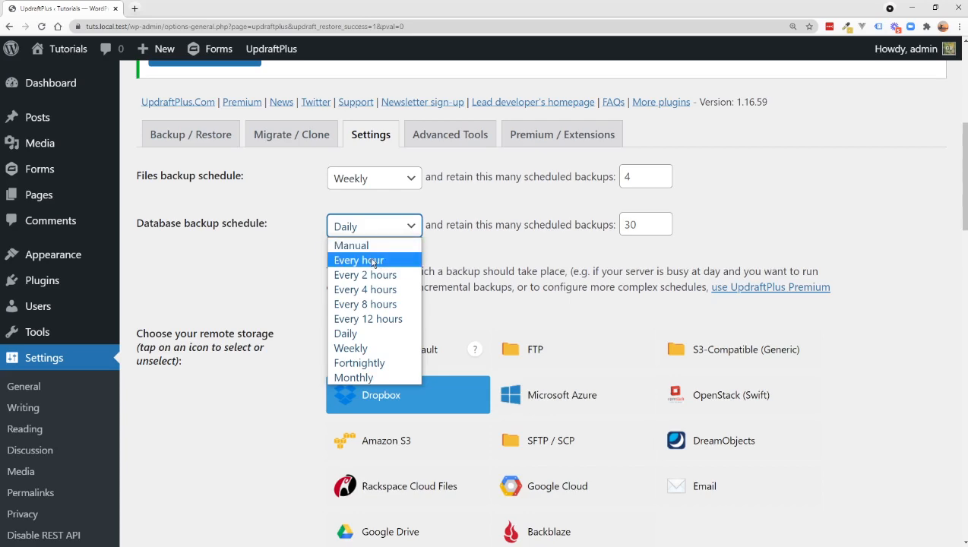
pyautogui.click(372, 335)
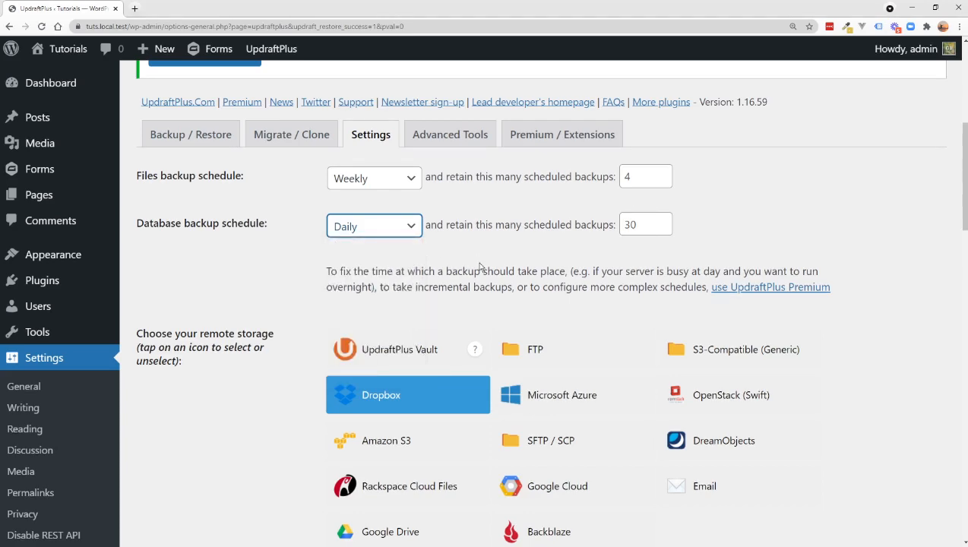
pyautogui.scroll(-13, 307, 340)
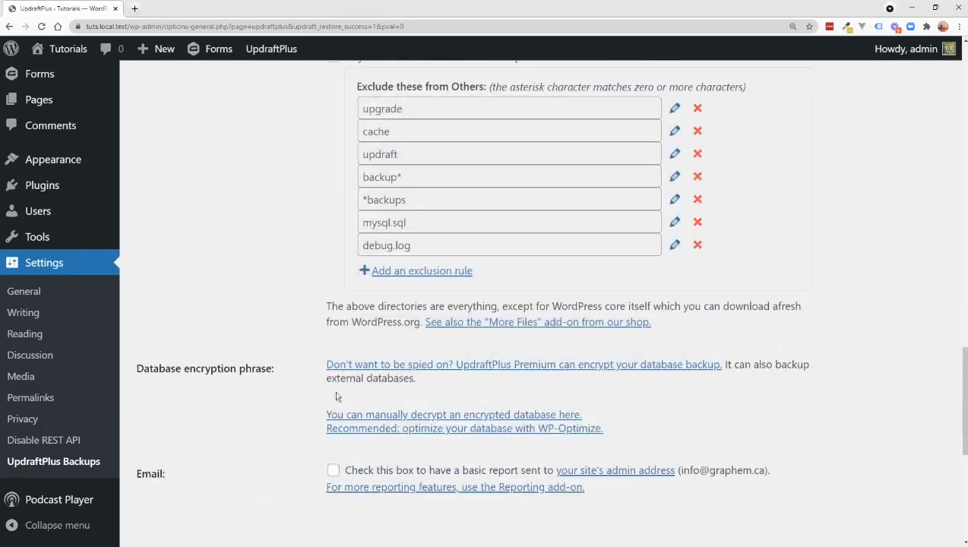
pyautogui.scroll(-5, 334, 397)
pyautogui.click(332, 309)
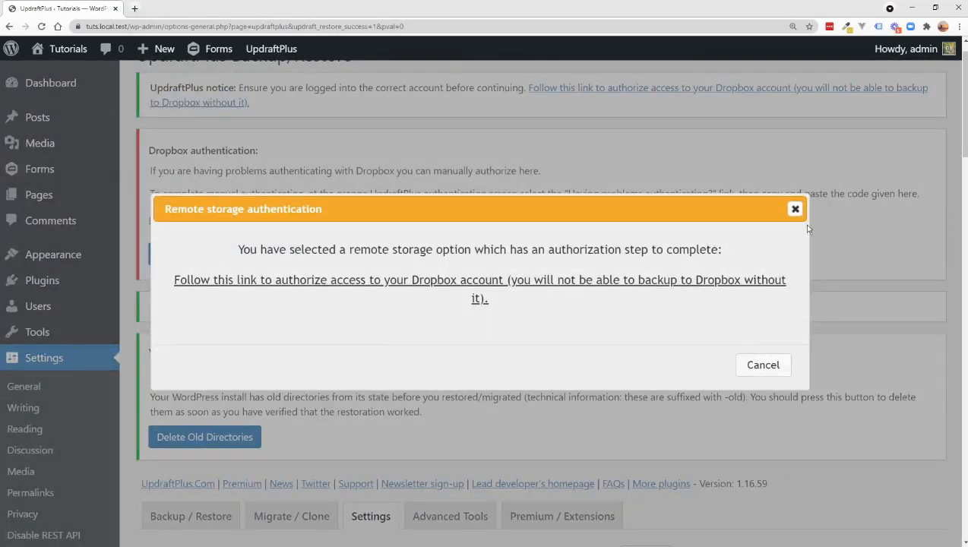
pyautogui.click(795, 209)
# Step: Choose Dropbox as the remote storage for the backups and save the UpdraftPlus settings
pyautogui.scroll(5, 502, 328)
pyautogui.scroll(10, 503, 337)
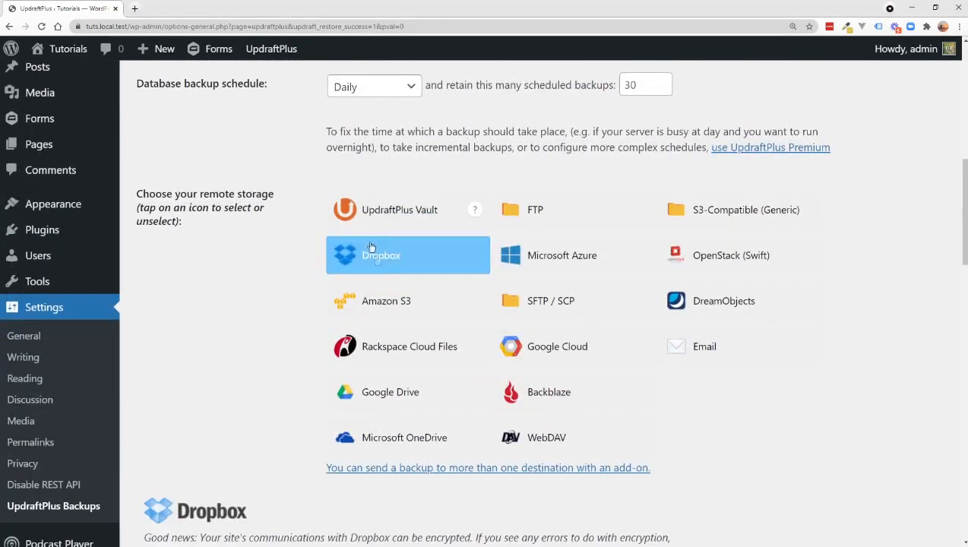
pyautogui.moveTo(174, 195); pyautogui.dragTo(228, 196)
pyautogui.click(236, 201)
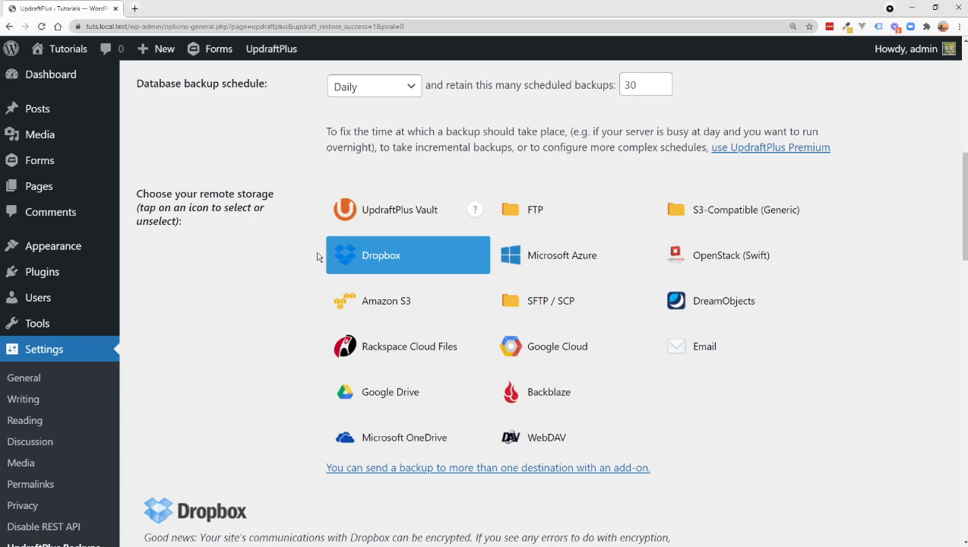
pyautogui.click(396, 267)
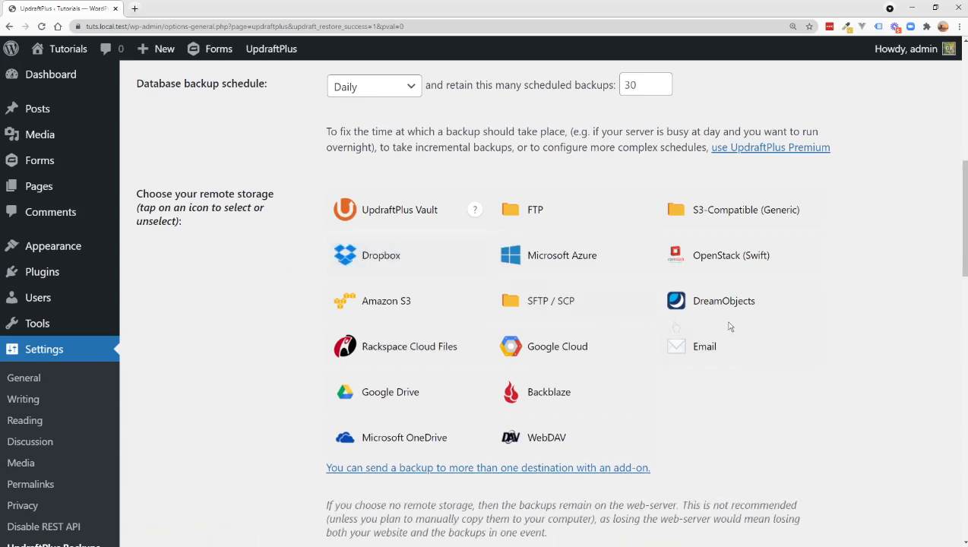
pyautogui.click(334, 261)
pyautogui.scroll(-15, 642, 312)
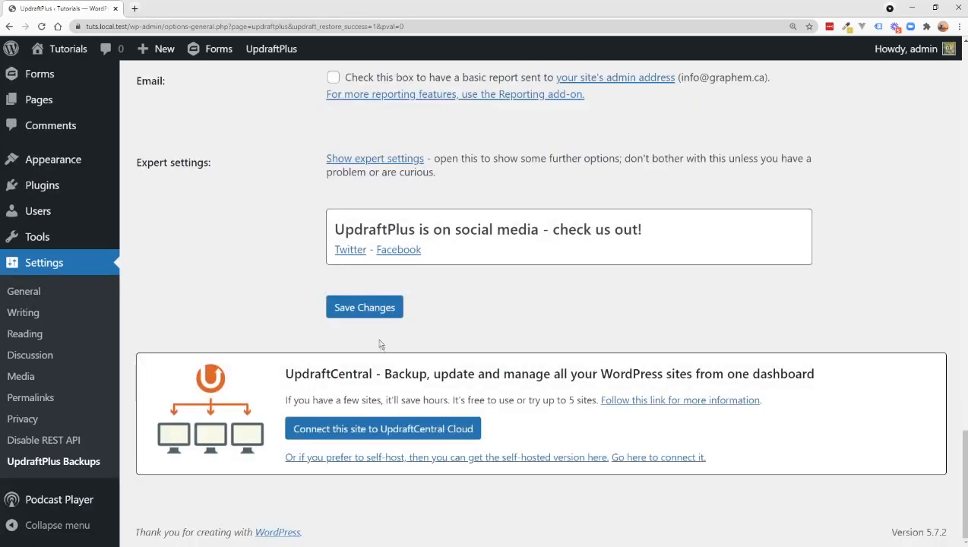
pyautogui.click(379, 317)
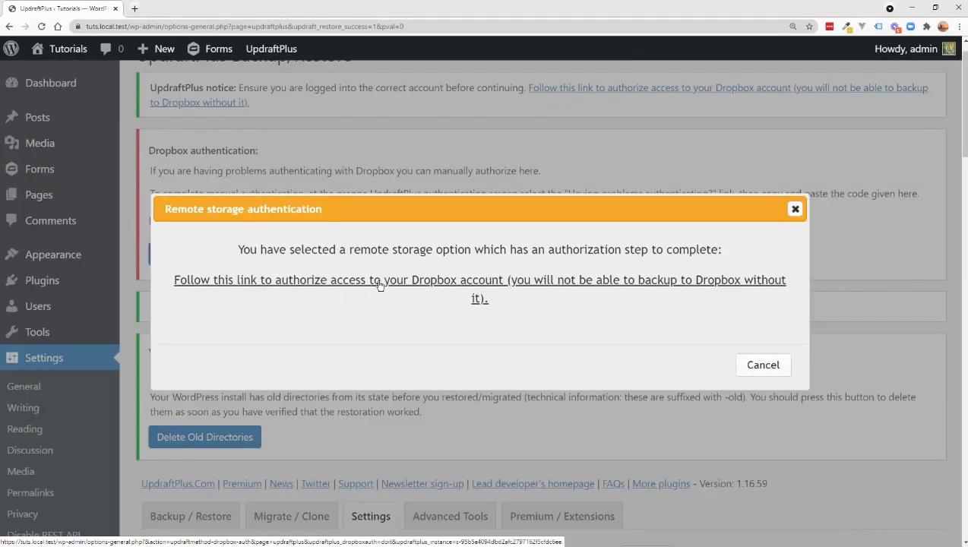
# Step: Authorize UpdraftPlus to access the Dropbox account and complete the Dropbox setup
pyautogui.click(417, 287)
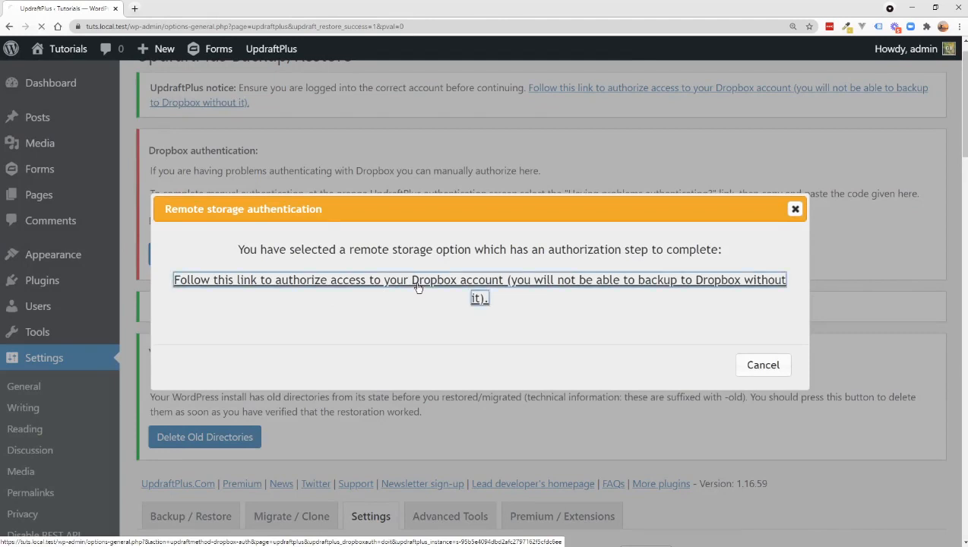
pyautogui.click(528, 257)
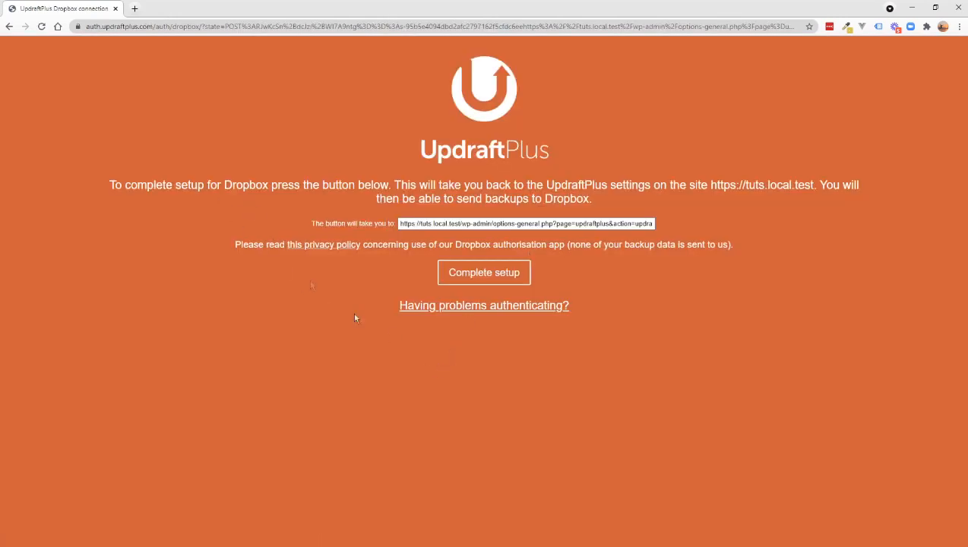
pyautogui.click(496, 279)
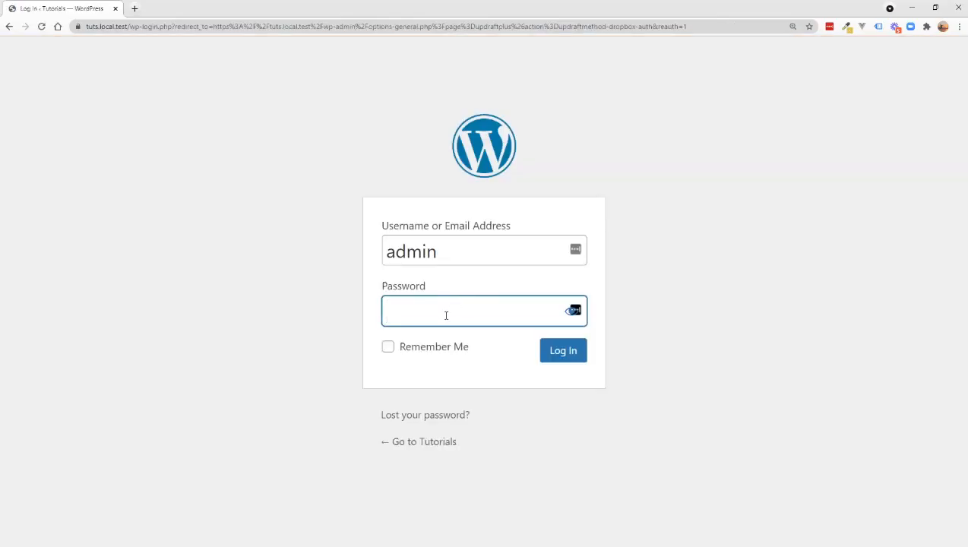
# Step: Log back in to WordPress with the account password and dismiss the browser's popup
pyautogui.write('**********')
pyautogui.press('Return')
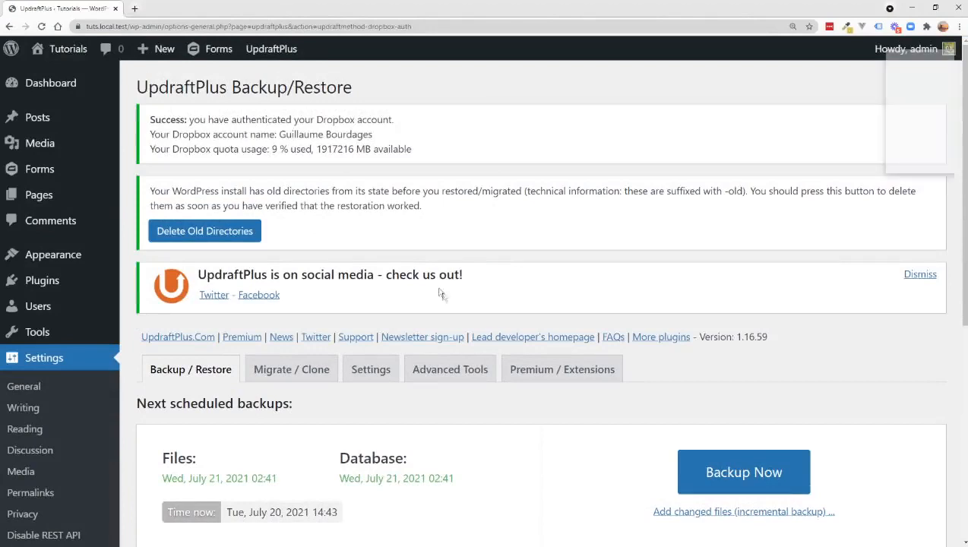
pyautogui.click(835, 154)
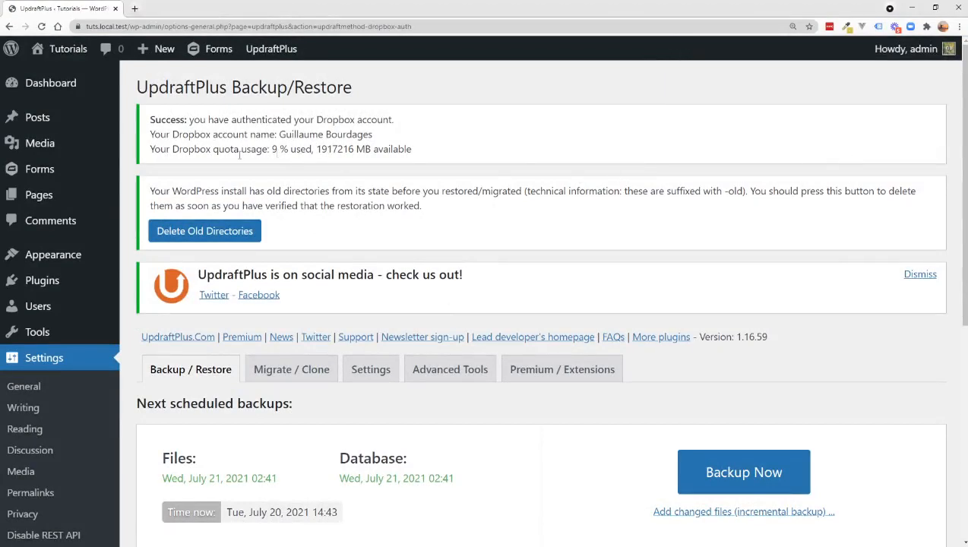
# Step: Examine the authenticated Dropbox account's name and quota usage, and look over the log message and existing backups
pyautogui.moveTo(174, 134); pyautogui.dragTo(393, 147)
pyautogui.click(393, 147)
pyautogui.moveTo(271, 149); pyautogui.dragTo(311, 149)
pyautogui.click(312, 149)
pyautogui.scroll(-3, 319, 190)
pyautogui.scroll(-5, 304, 210)
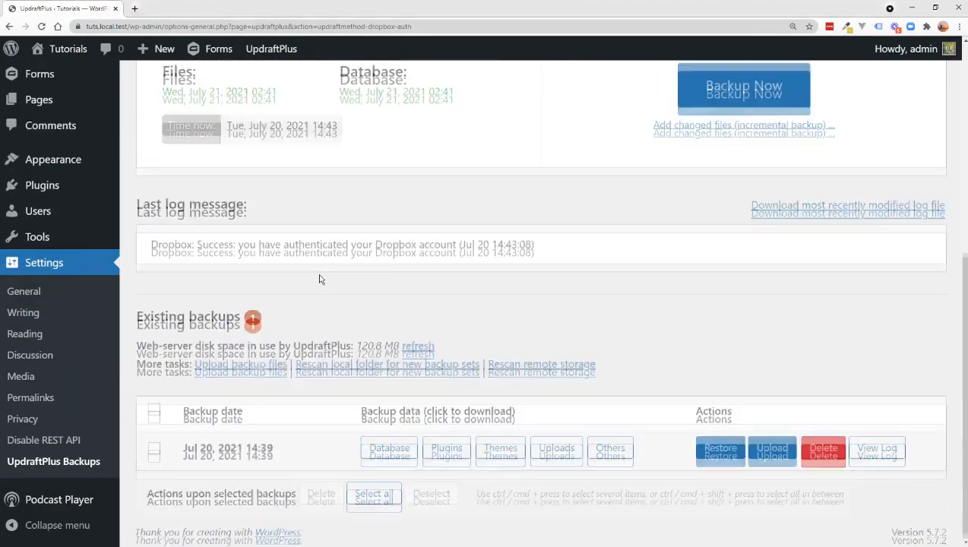
# Step: Run a new backup including the database and files, sent to remote storage, and follow its upload progress
pyautogui.scroll(1, 319, 280)
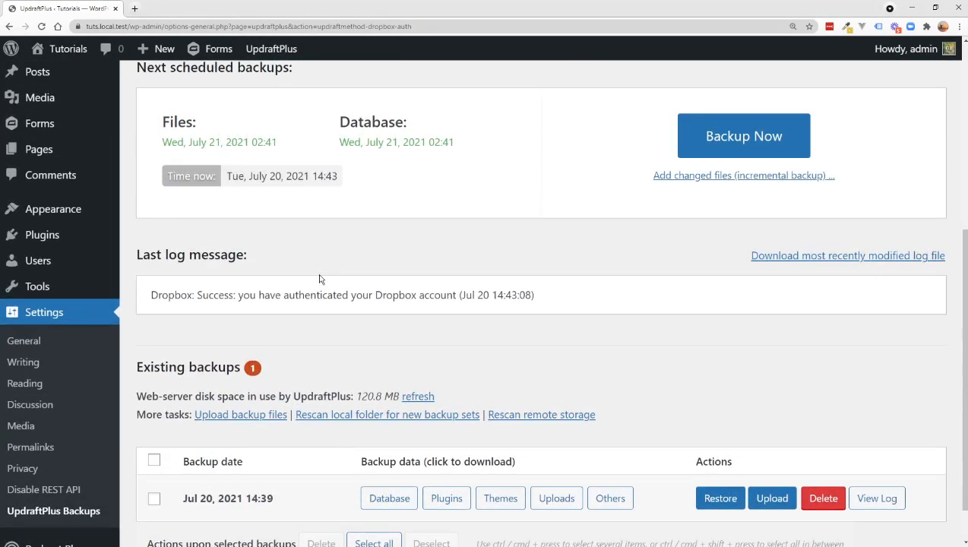
pyautogui.scroll(4, 319, 279)
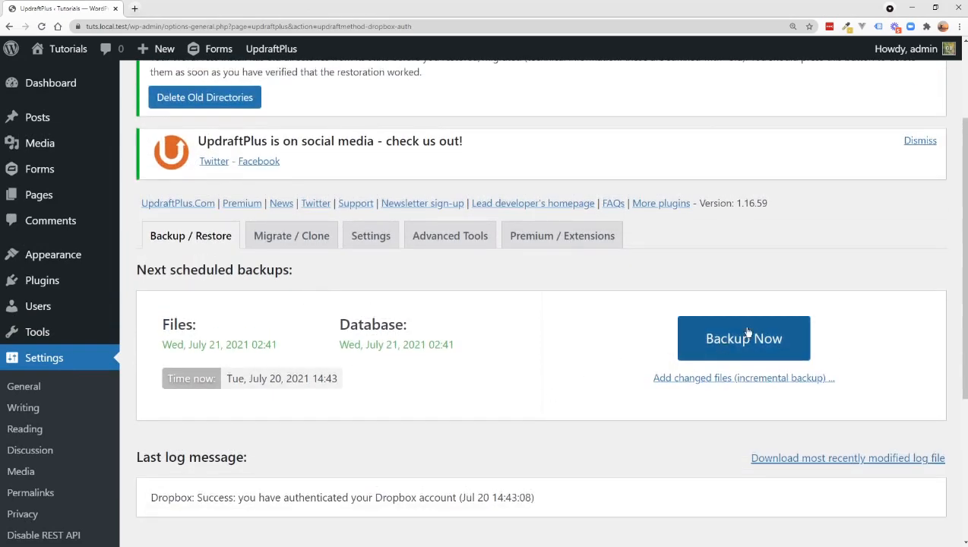
pyautogui.click(748, 333)
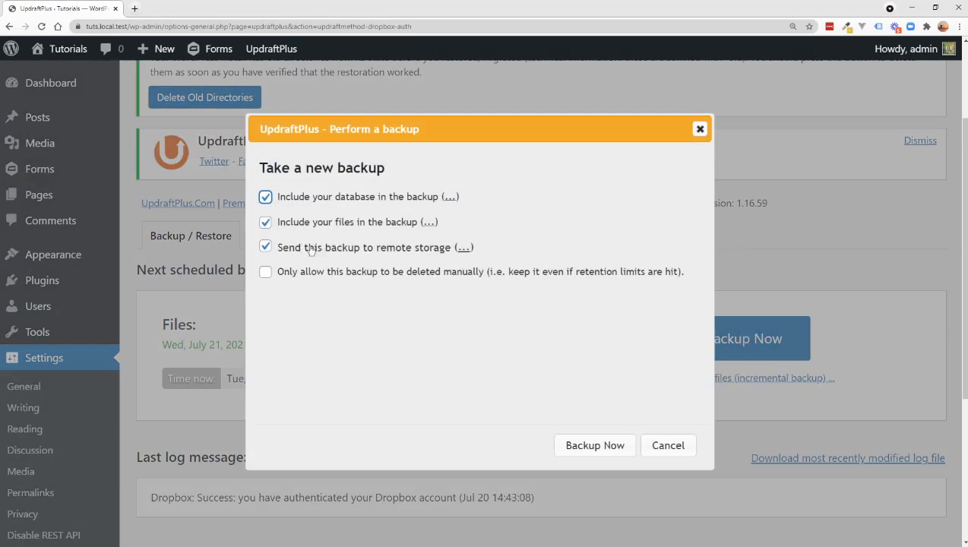
pyautogui.click(600, 450)
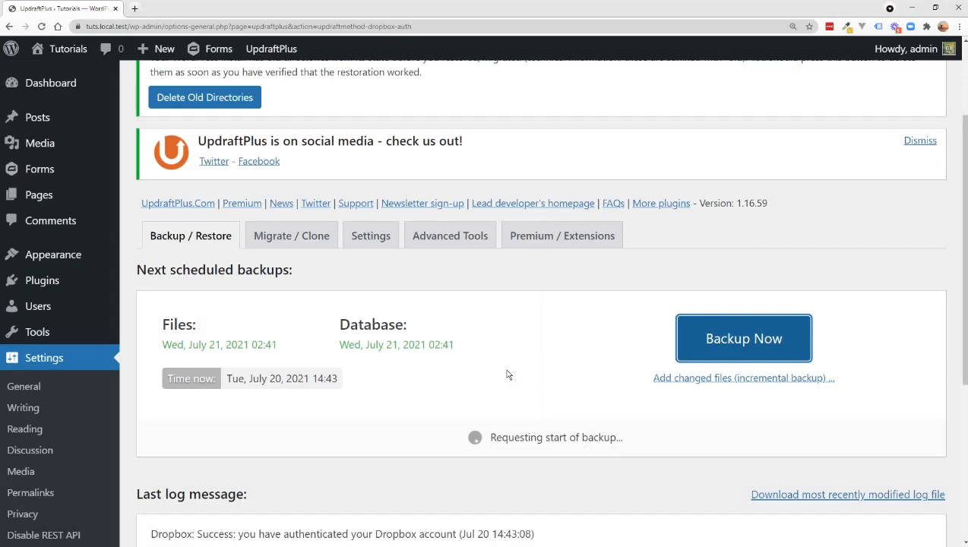
pyautogui.scroll(-1, 505, 368)
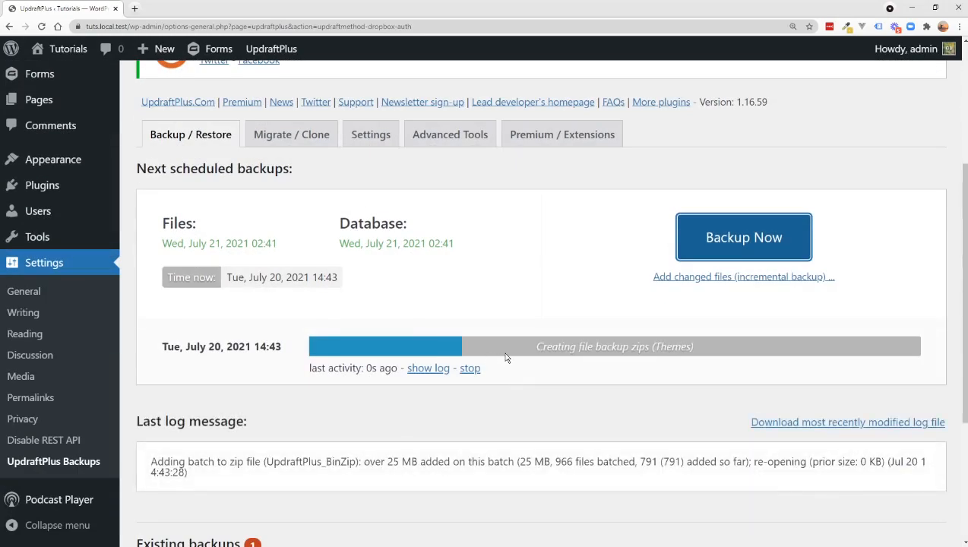
pyautogui.scroll(-1, 503, 379)
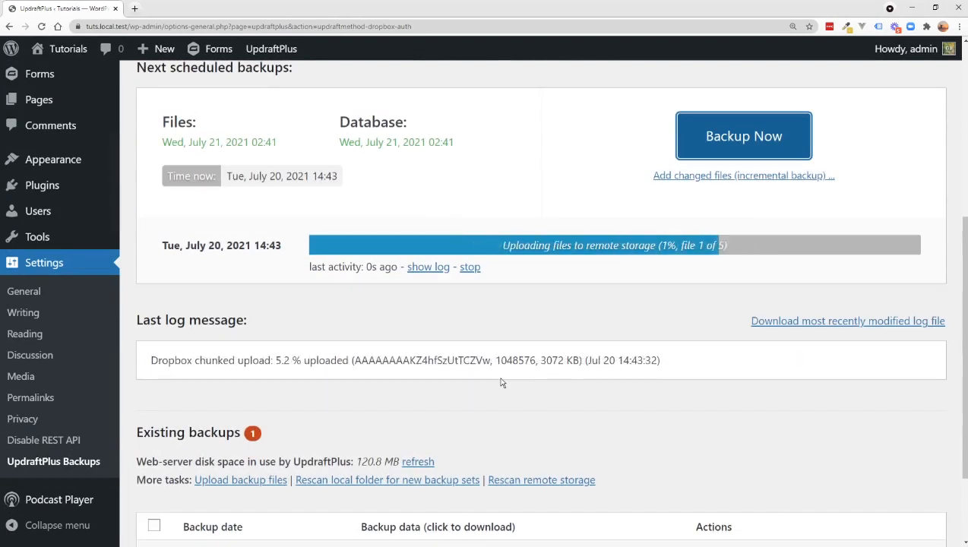
pyautogui.moveTo(296, 361); pyautogui.dragTo(490, 361)
pyautogui.click(509, 393)
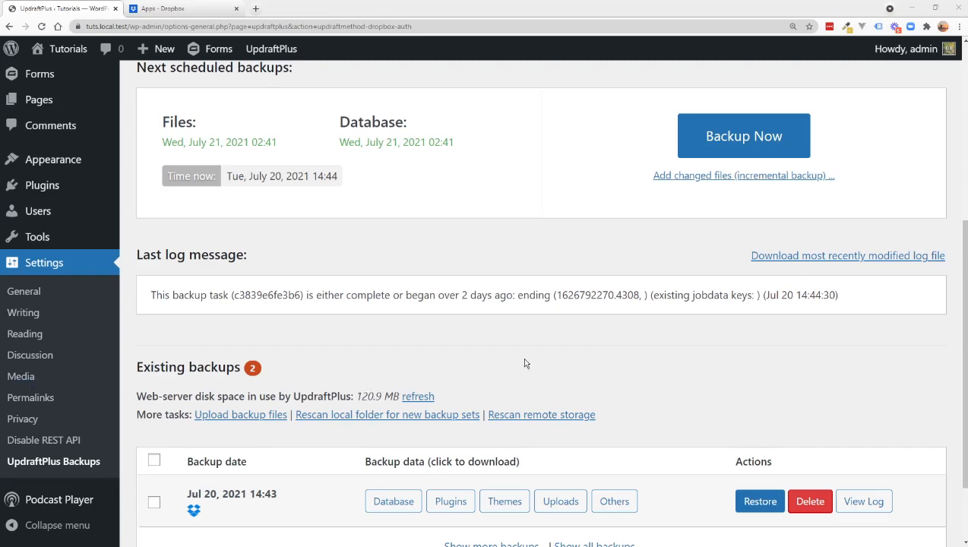
# Step: Check the Jul 20, 2021 14:43 backup's files in Dropbox under Apps/UpdraftPlus.Com and return to the WordPress UpdraftPlus page
pyautogui.scroll(-1, 522, 358)
pyautogui.scroll(-1, 405, 253)
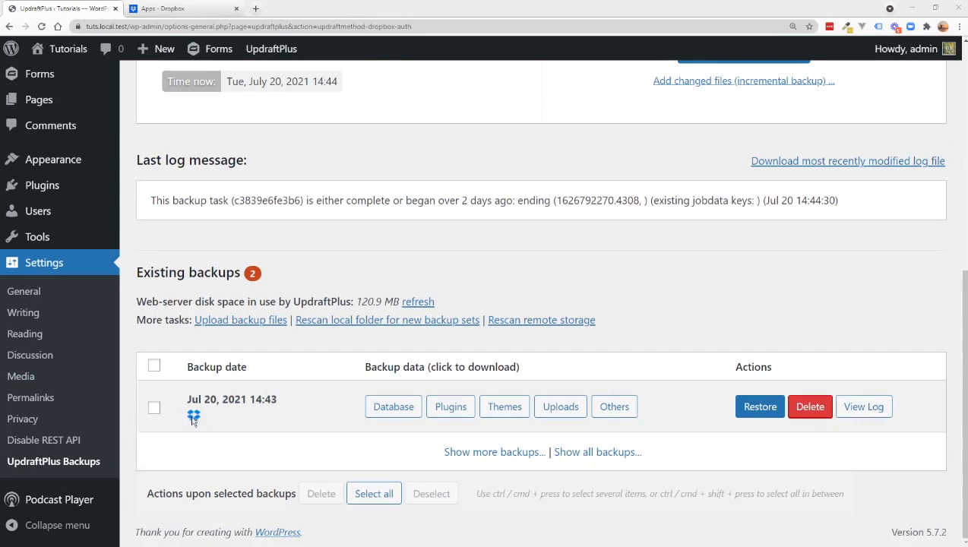
pyautogui.click(162, 10)
pyautogui.click(189, 206)
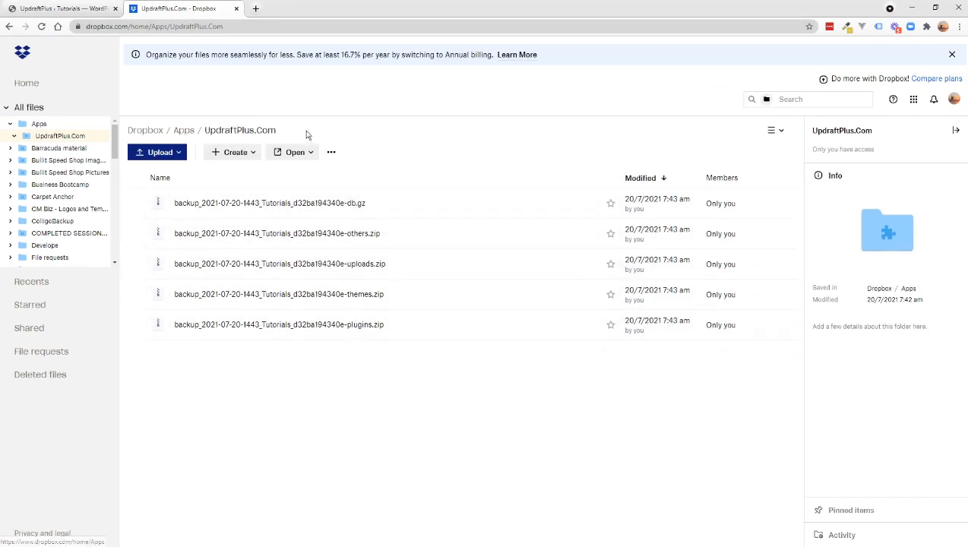
pyautogui.moveTo(307, 134); pyautogui.dragTo(198, 131)
pyautogui.click(79, 5)
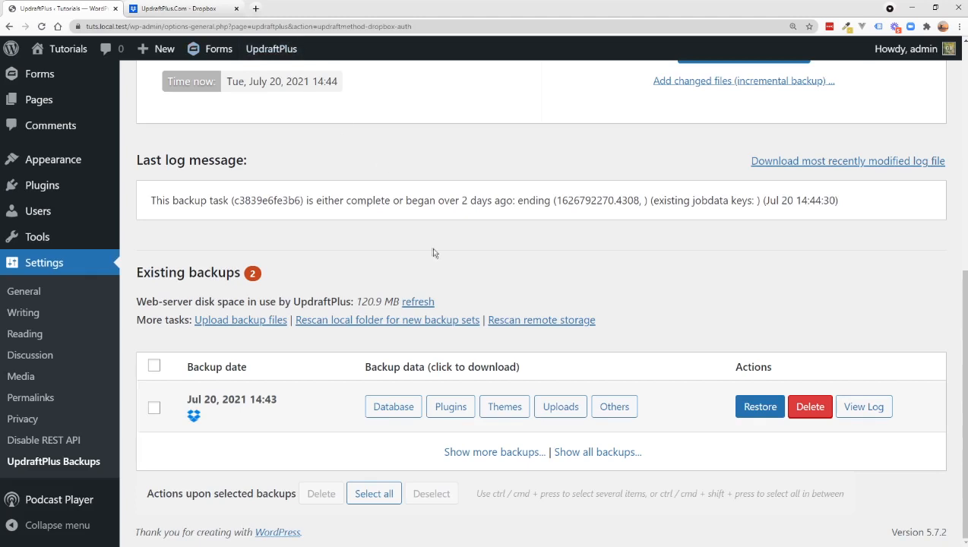